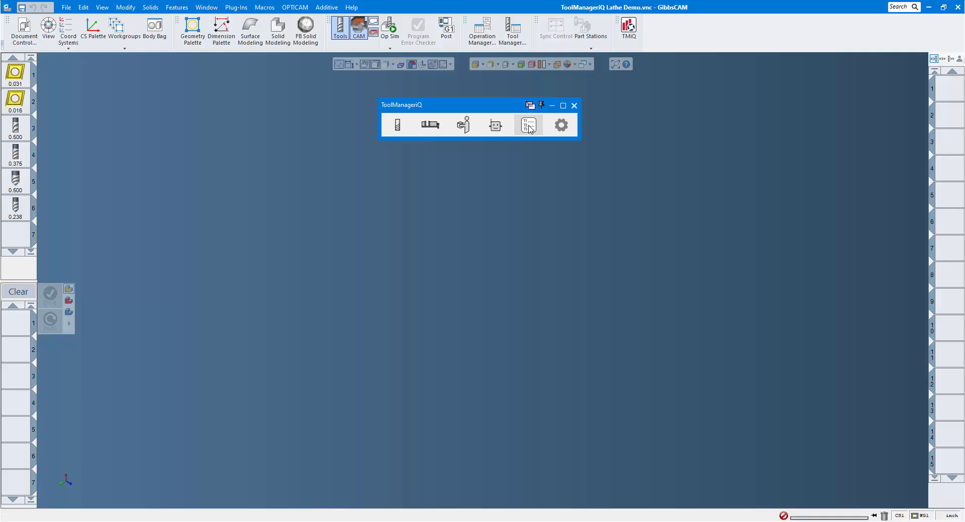
Open the tool group manager and create a new group named My Group
left_click(529, 126)
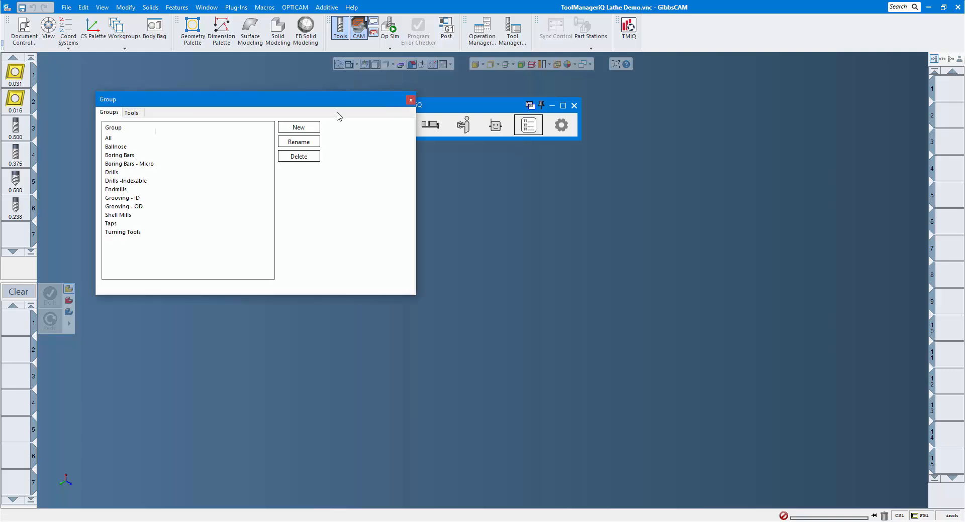
left_click_drag(334, 104, 572, 194)
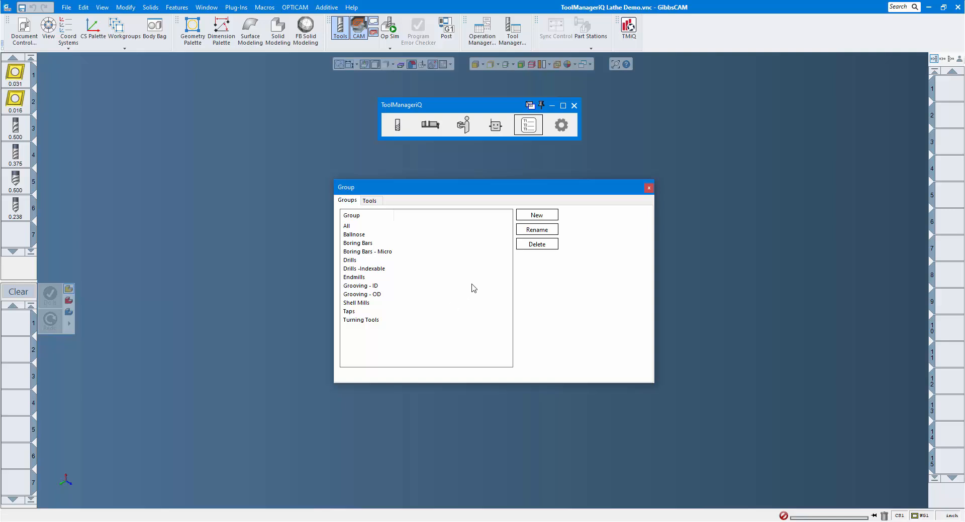
left_click(534, 215)
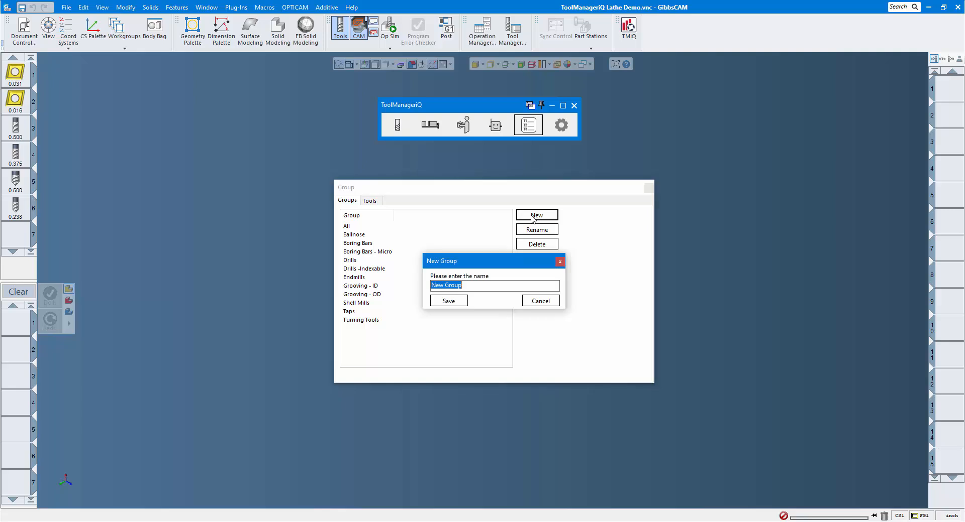
type("My Grou")
left_click(460, 302)
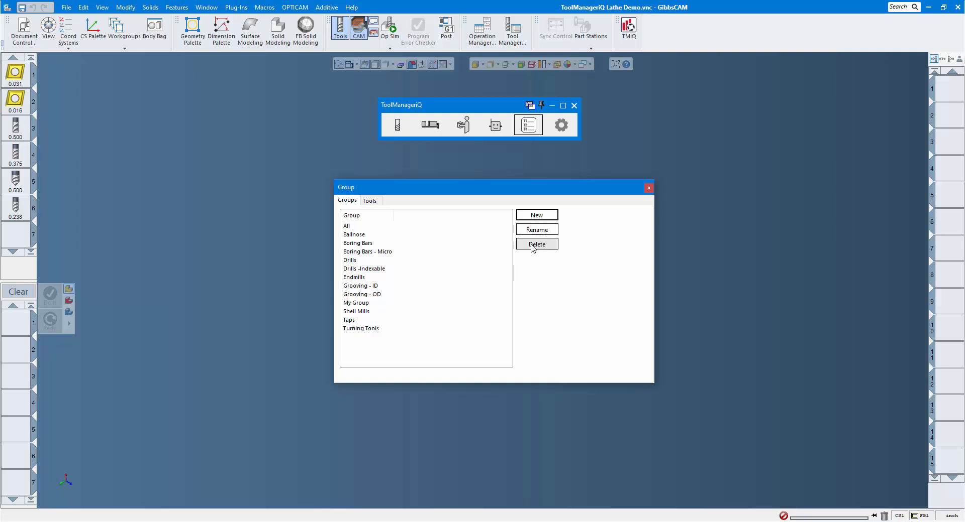
For My Group, add .625 x 2.5 and .875 x 3.5 CoroDrill 880 drills, .730 Min Bore Right Hand, ¼" 4 Flute Finish Endmill and ½" 4 Flute Ball Endmill
left_click(371, 201)
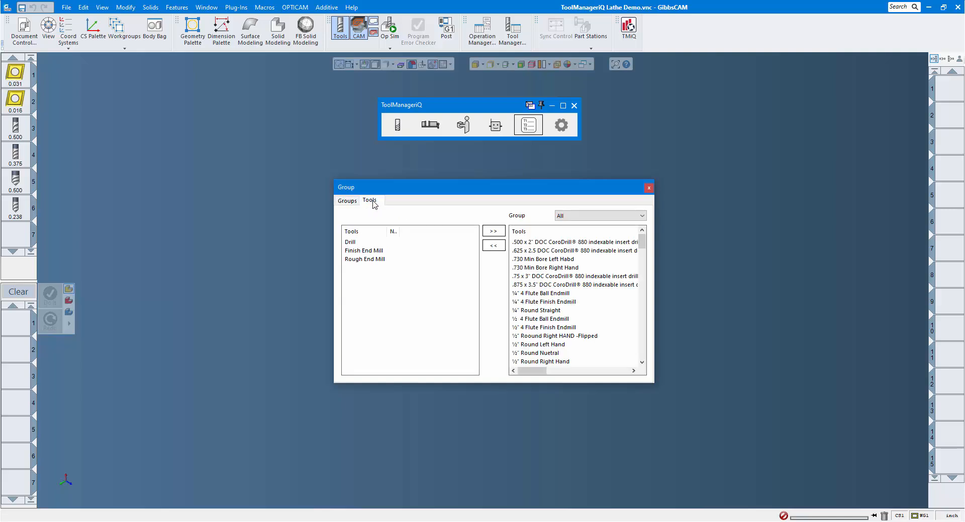
left_click(644, 217)
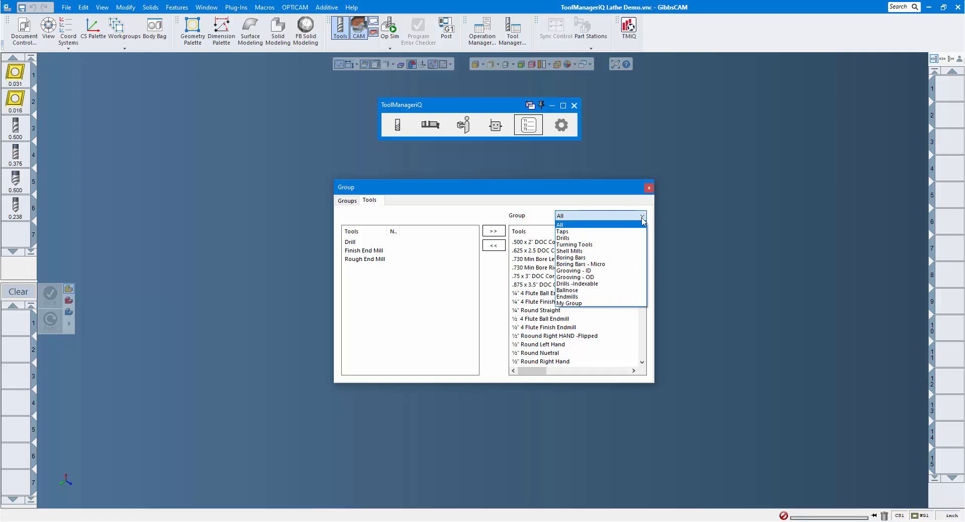
left_click(578, 304)
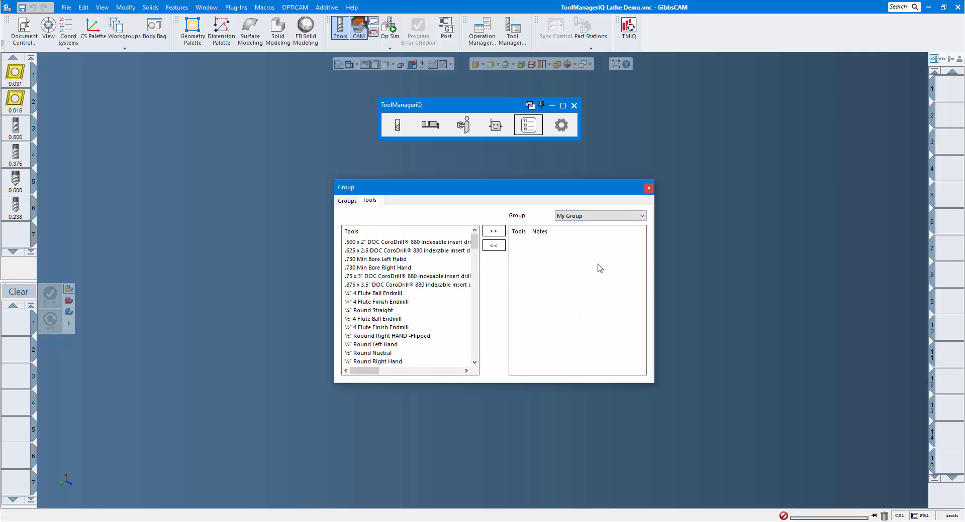
left_click(391, 251)
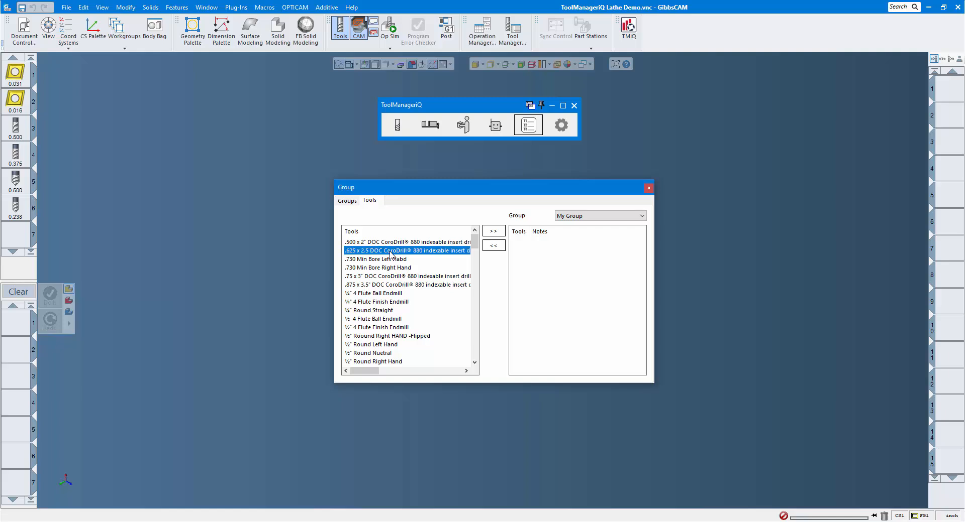
left_click(393, 268, "ctrl")
left_click(391, 287, "ctrl")
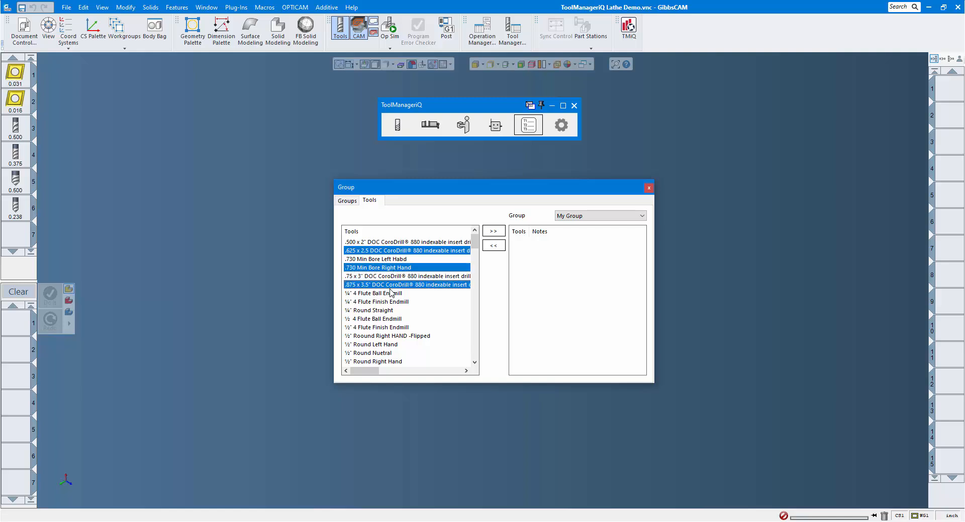
left_click(390, 302, "ctrl")
left_click(388, 320, "ctrl")
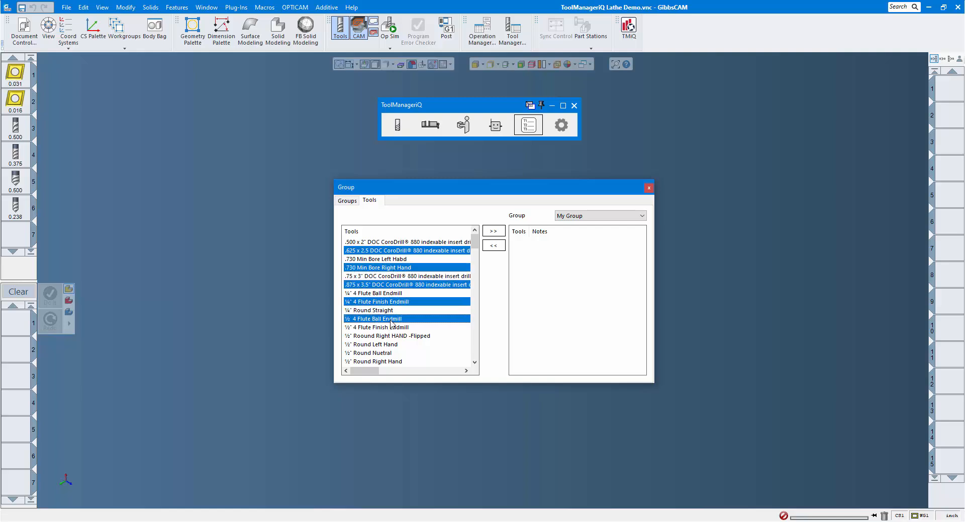
left_click(494, 232)
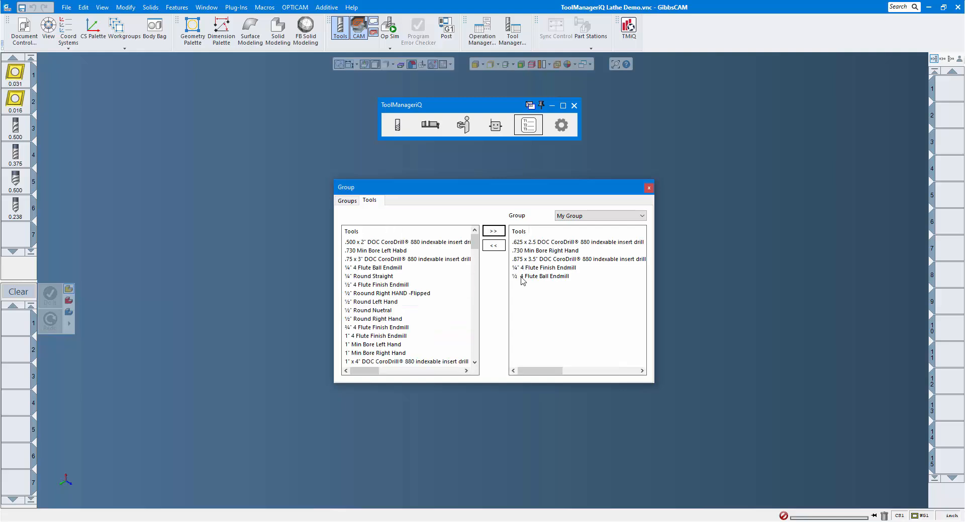
Remove .730 Min Bore Right Hand and ¼" 4 Flute Finish Endmill from My Group and close the group manager
left_click(551, 255)
left_click(557, 270, "ctrl")
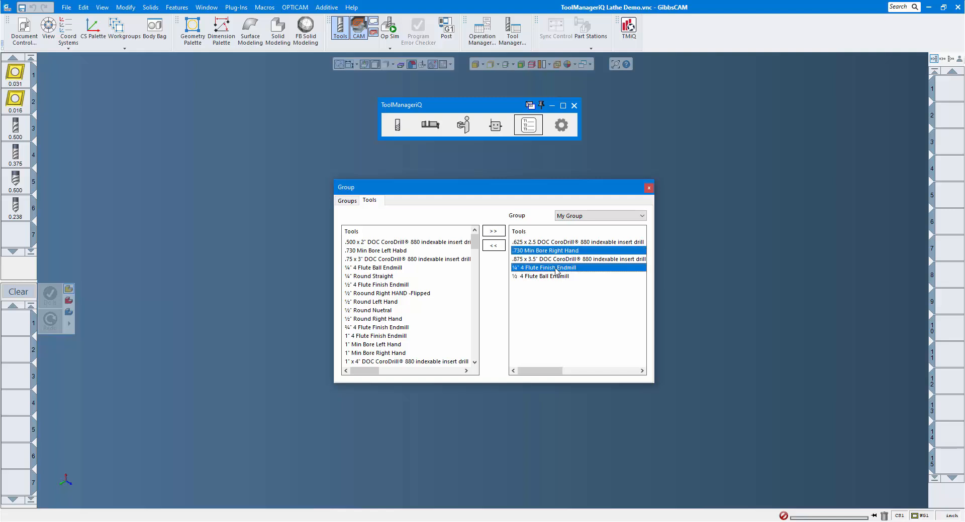
left_click(493, 246)
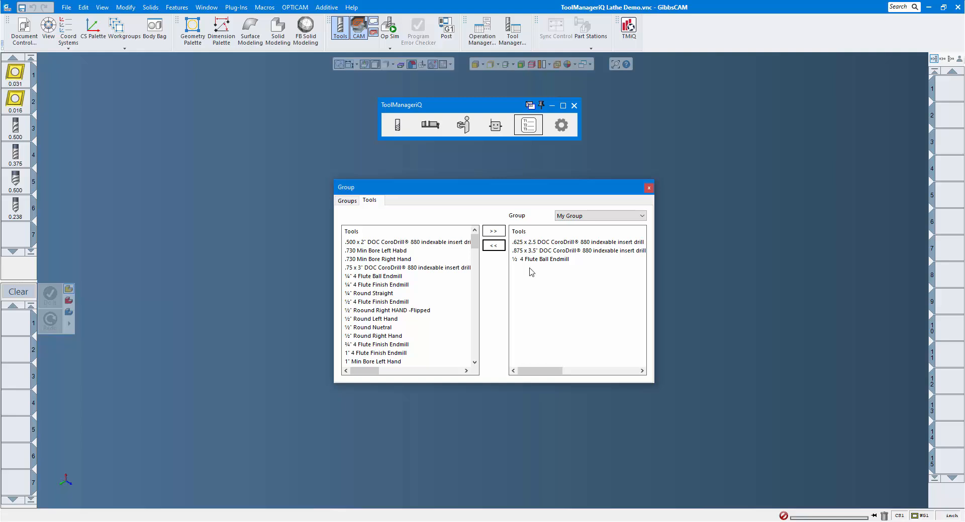
left_click(648, 189)
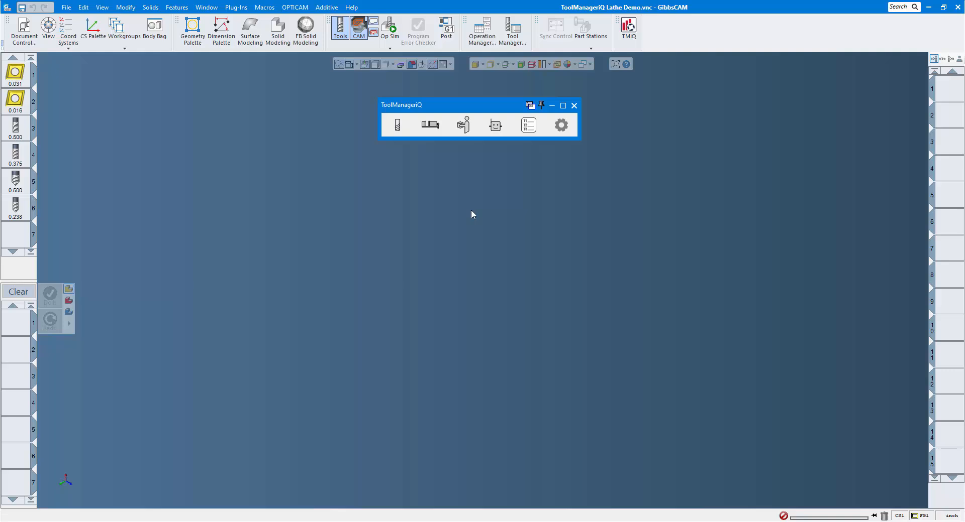
Open the milling tools list and filter it to show only My Group
left_click(398, 125)
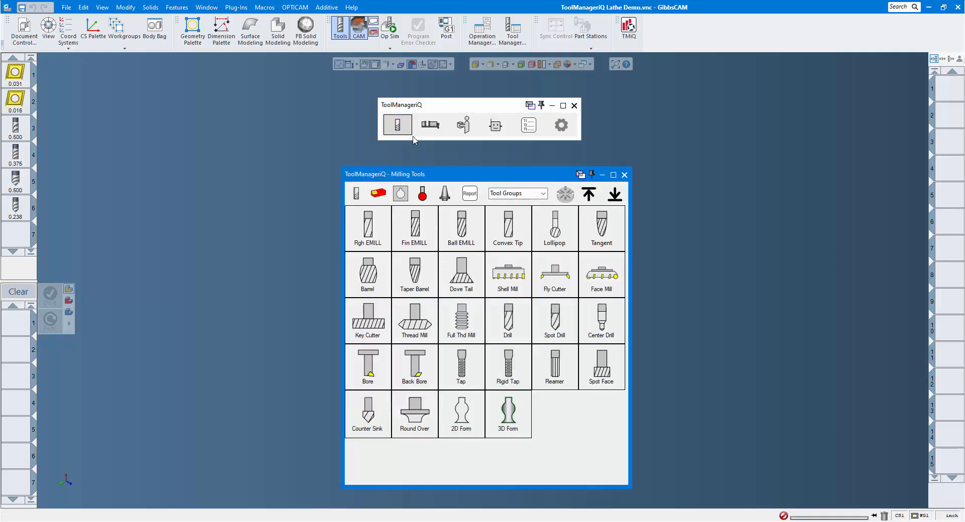
left_click(543, 194)
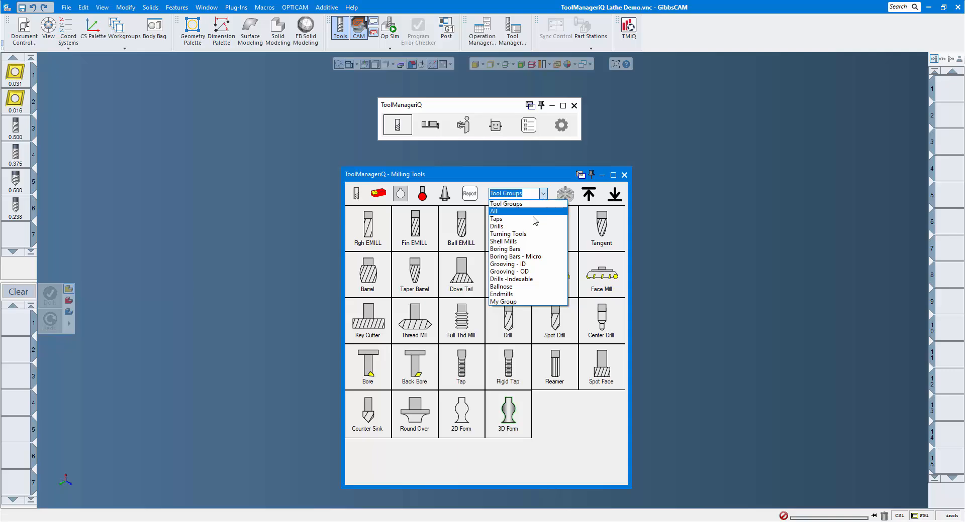
left_click(509, 303)
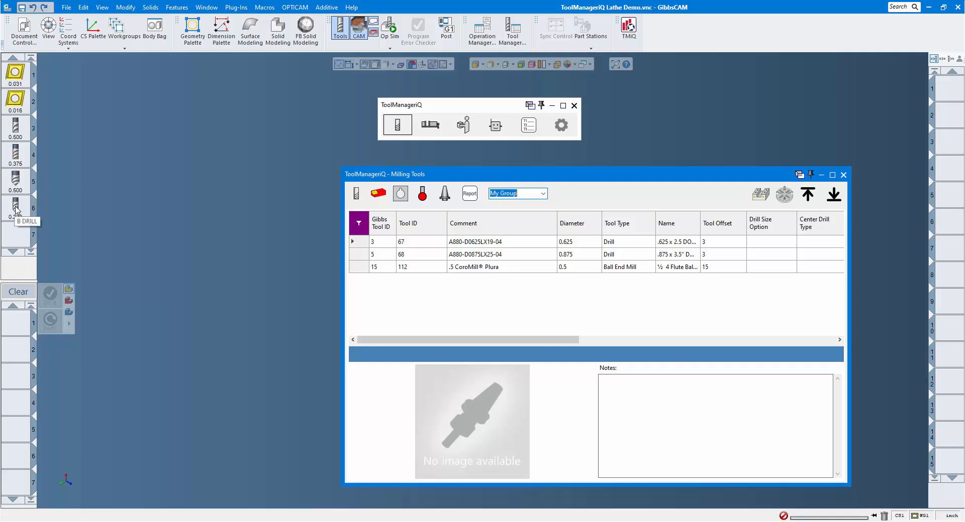
Open the 0.238 B DRILL tool in slot 6 and assign it to My Group
left_click(16, 211)
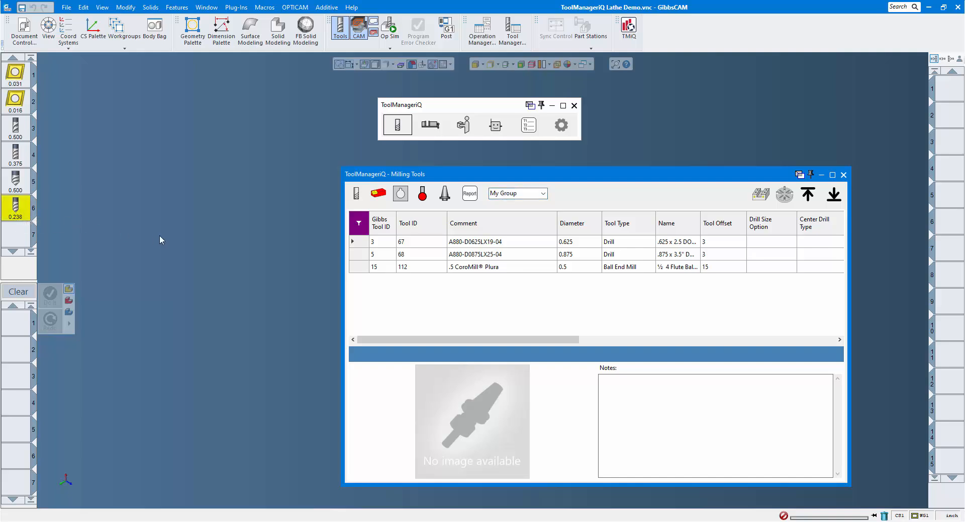
left_click(834, 197)
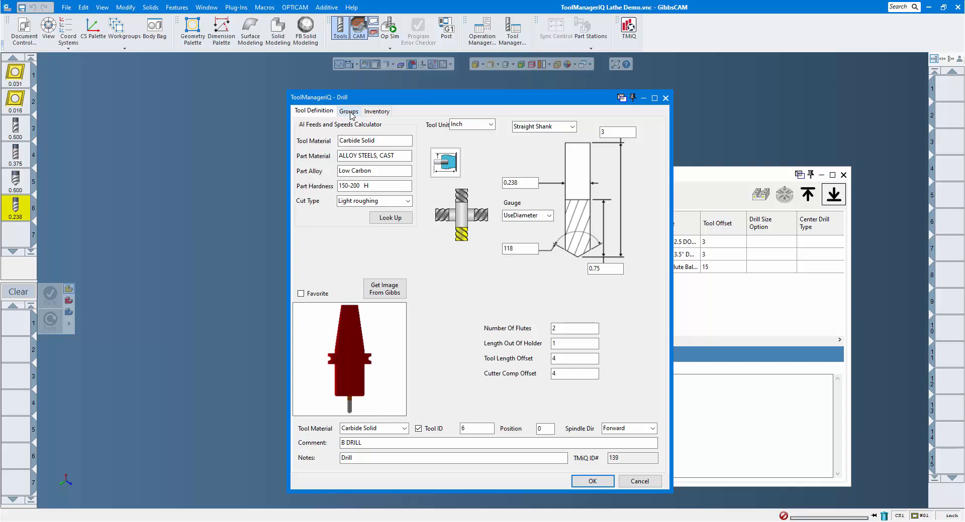
left_click(349, 112)
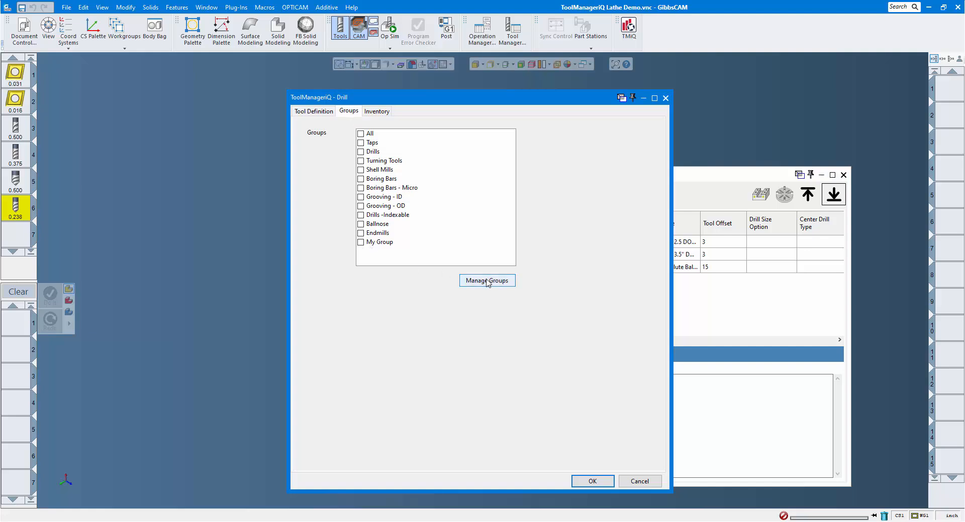
left_click(361, 244)
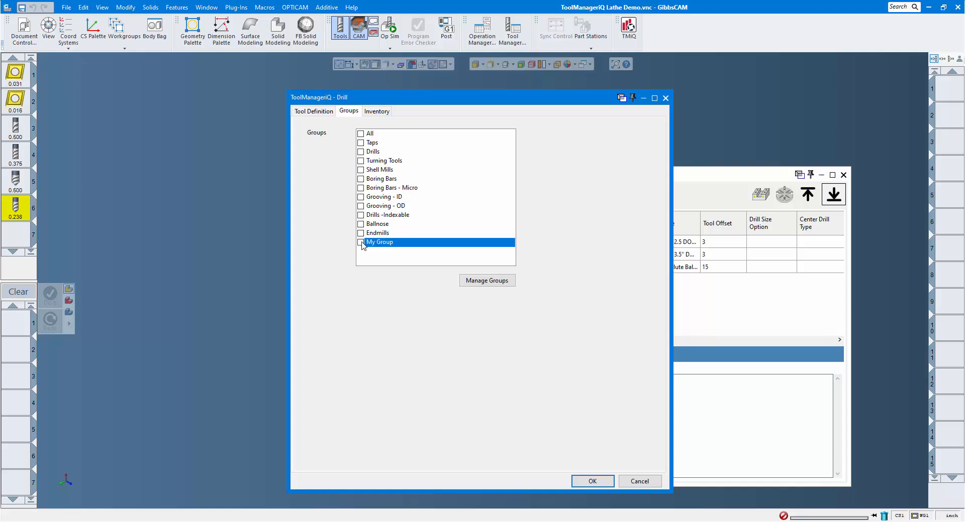
left_click(361, 243)
left_click(592, 481)
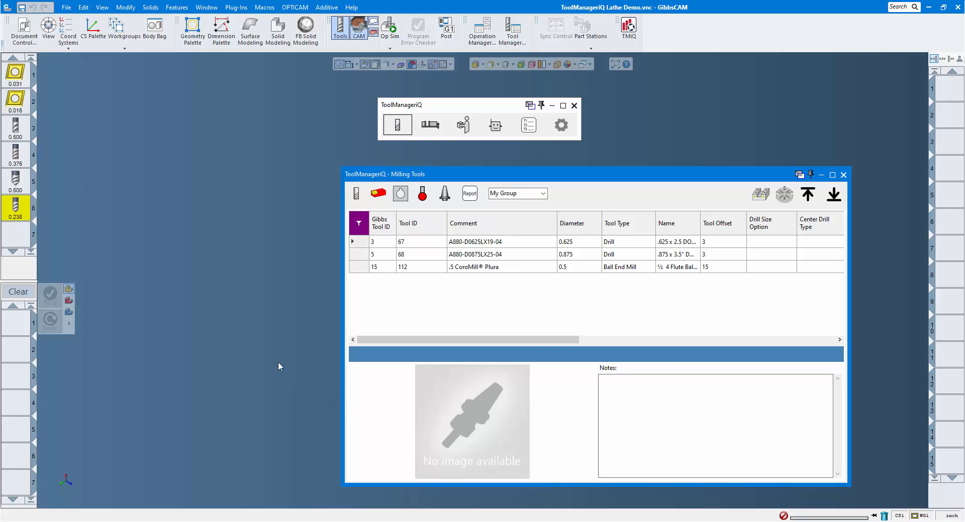
Import tools 1 through 5 from the document's tool list into the existing group My Group and reselect My Group as the filter
left_click(21, 73)
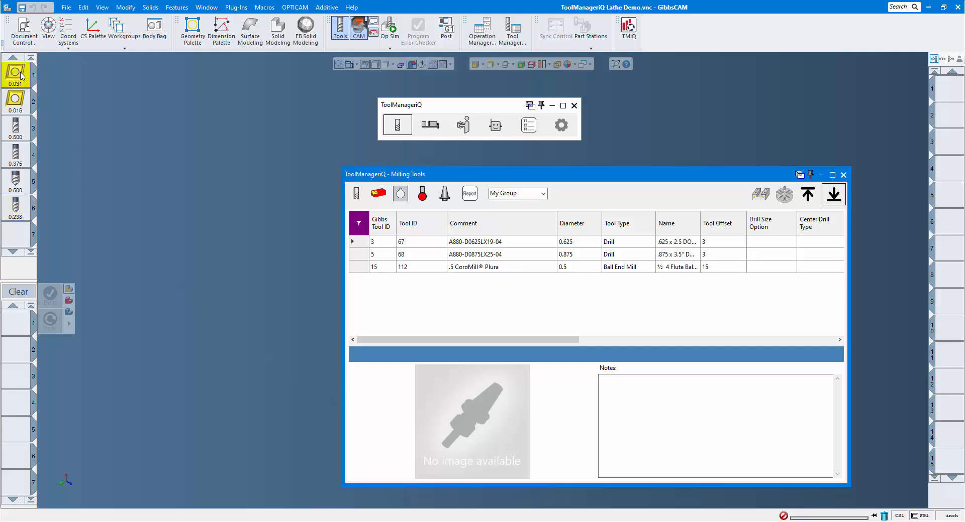
left_click(15, 182, "shift")
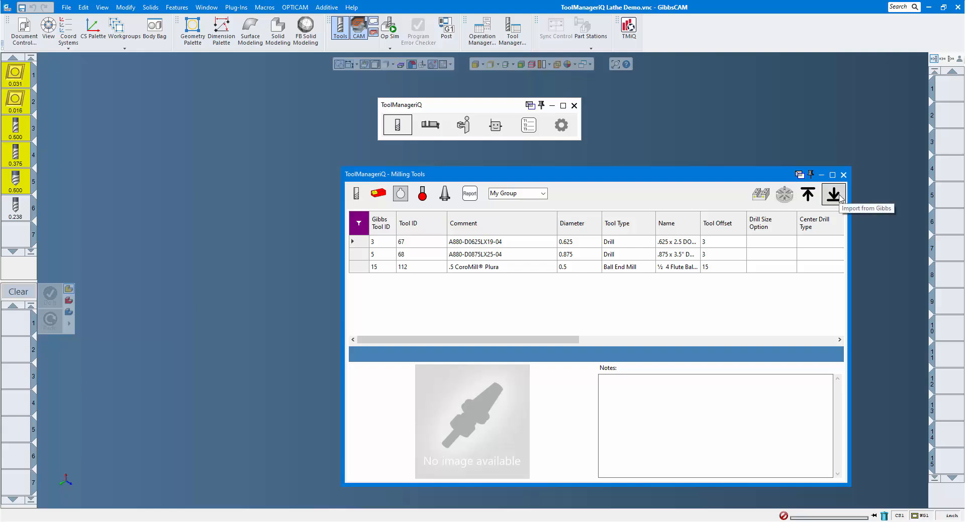
left_click(833, 196)
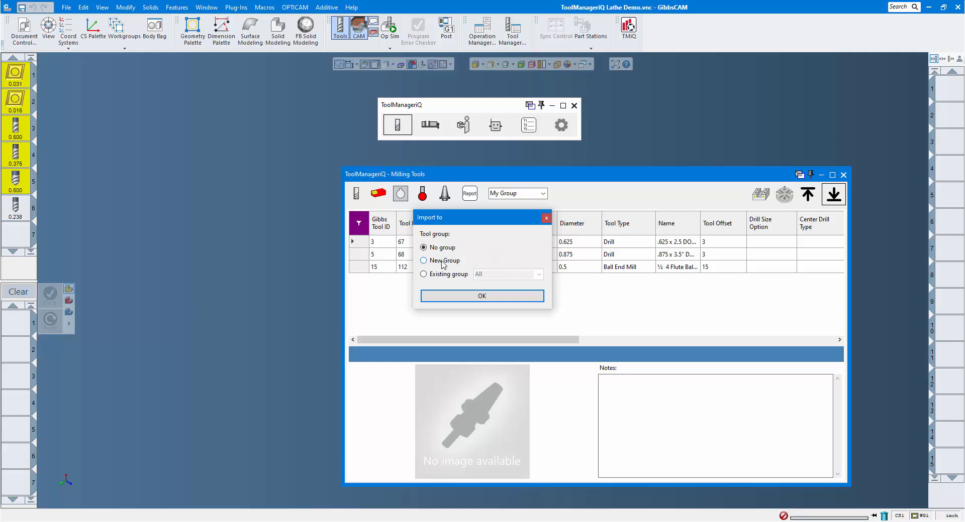
left_click(424, 274)
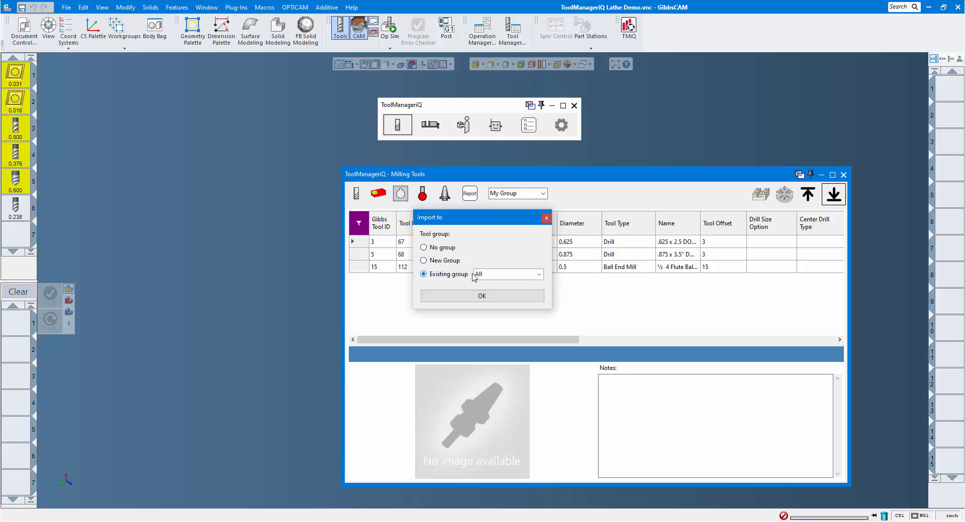
left_click(539, 274)
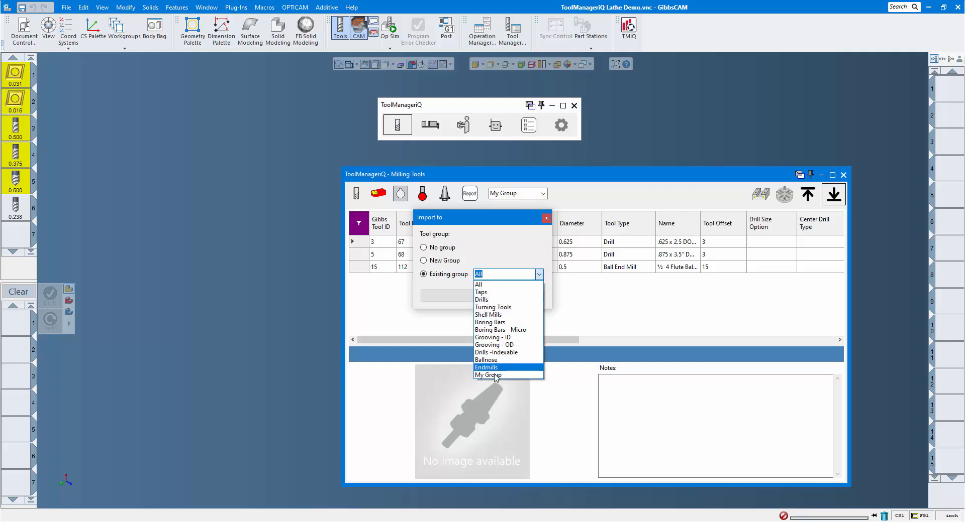
left_click(493, 375)
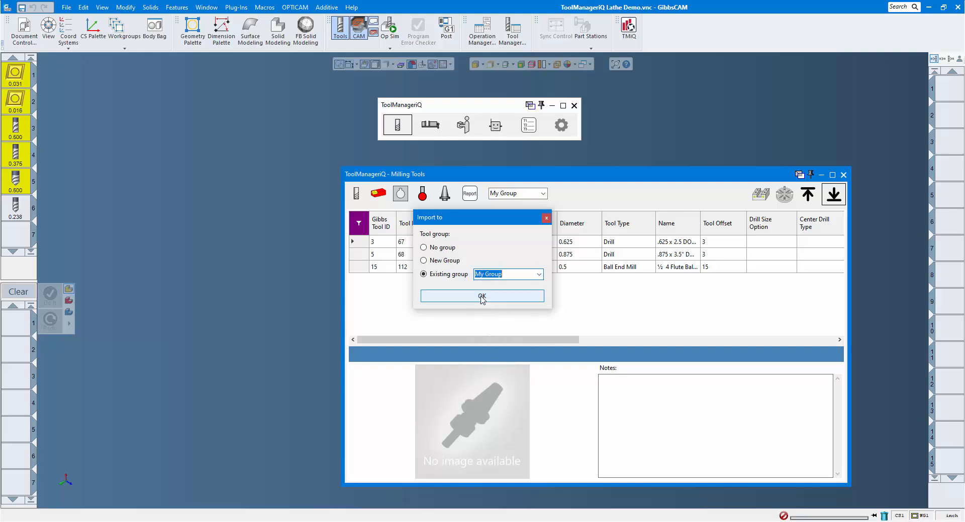
left_click(482, 297)
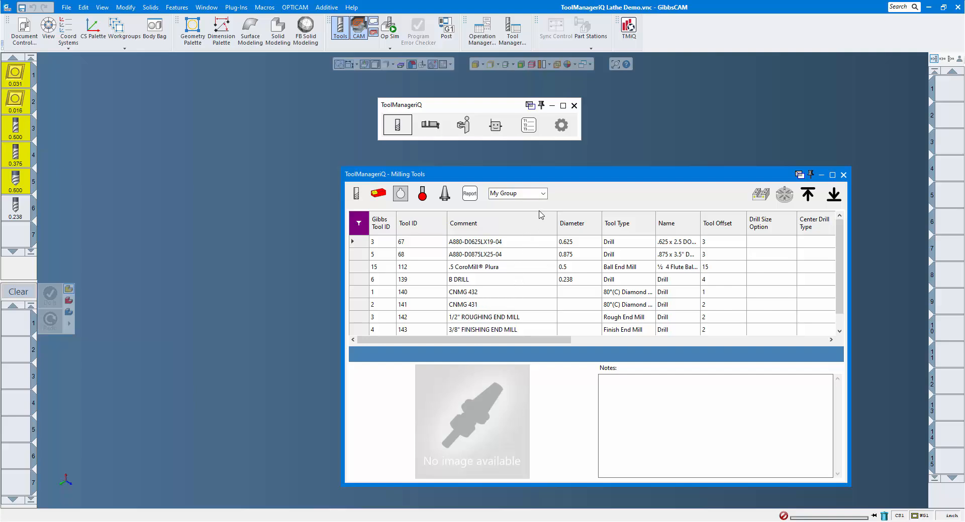
left_click(543, 194)
left_click(501, 302)
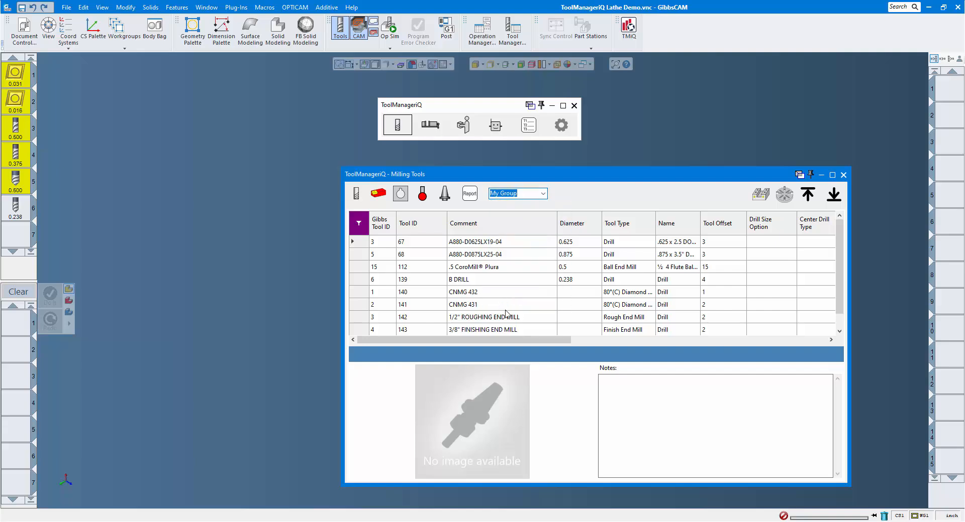